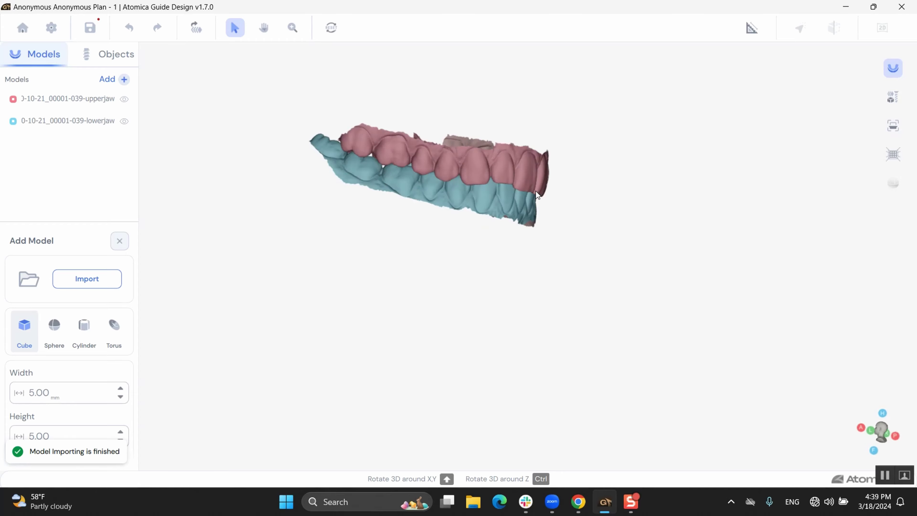
# - Create a hollow base 1.50 mm thick on the upper jaw model, with direction detection enabled
pyautogui.click(486, 179)
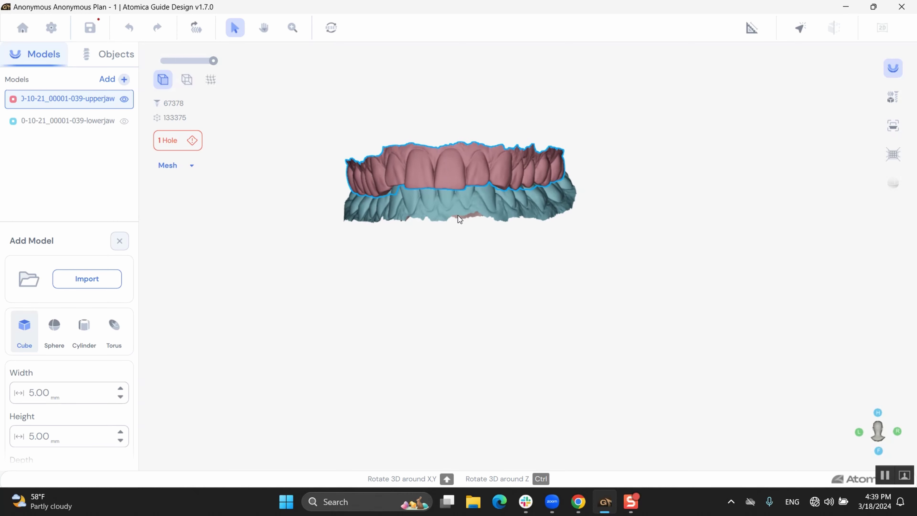
pyautogui.click(119, 242)
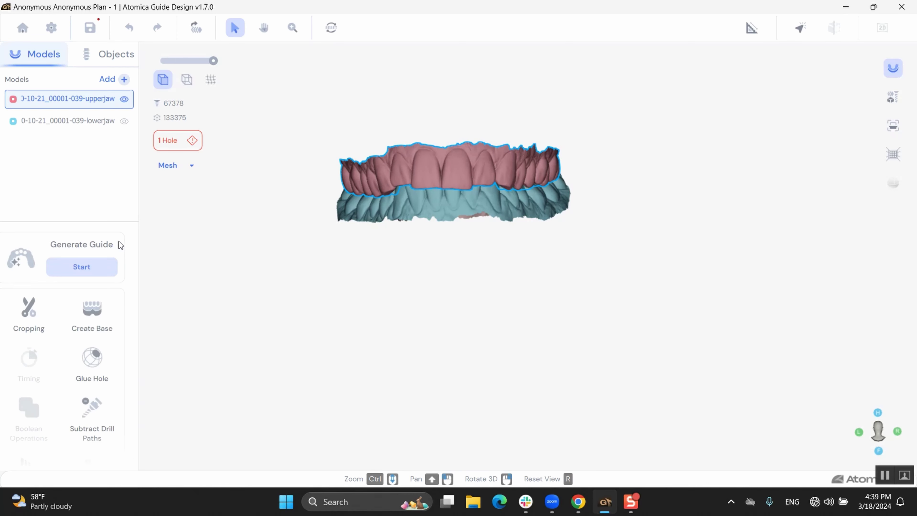
pyautogui.click(94, 318)
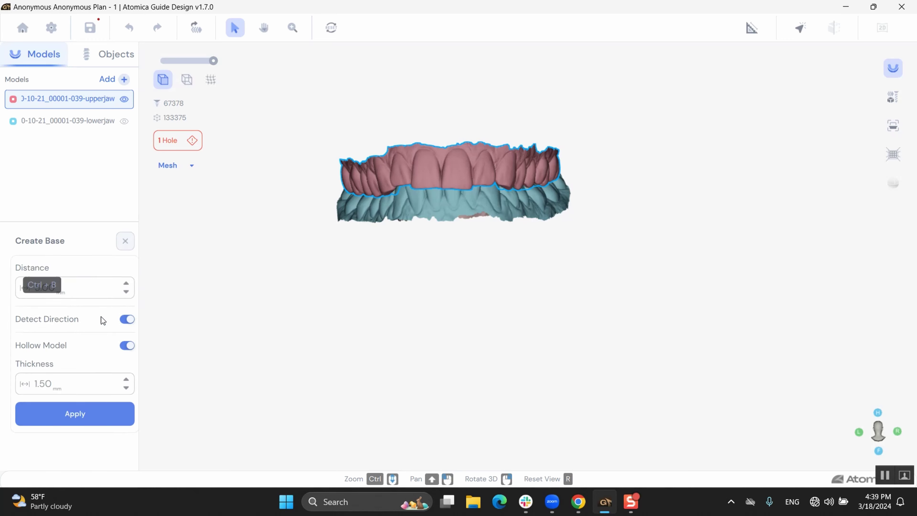
pyautogui.click(82, 412)
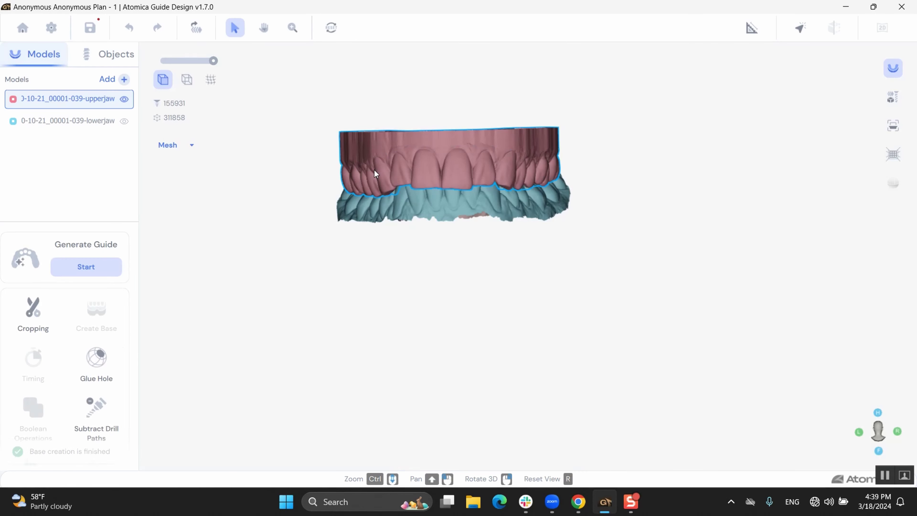
# - Hide the lower jaw and select the upper teeth for guide generation using automatic tooth segmentation, leaving out the rearmost molars
pyautogui.moveTo(400, 179); pyautogui.dragTo(525, 156, button='right')
pyautogui.click(124, 121)
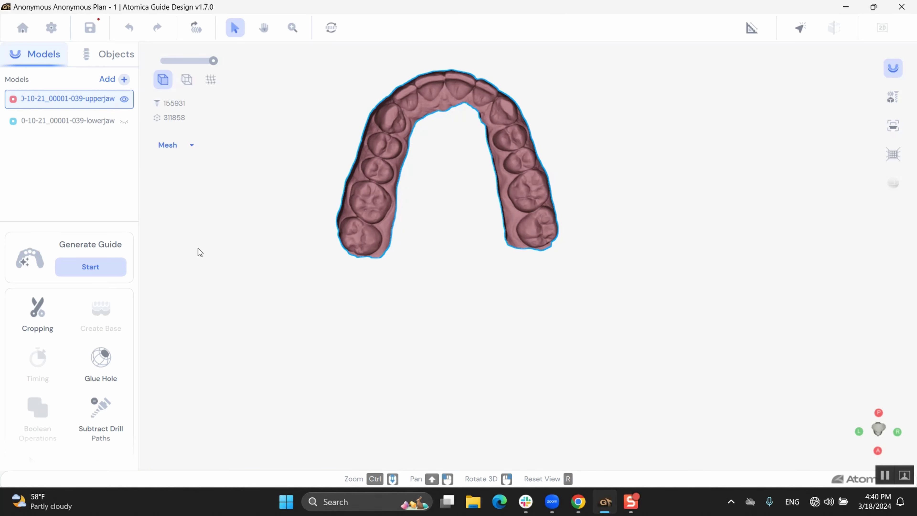
pyautogui.click(92, 265)
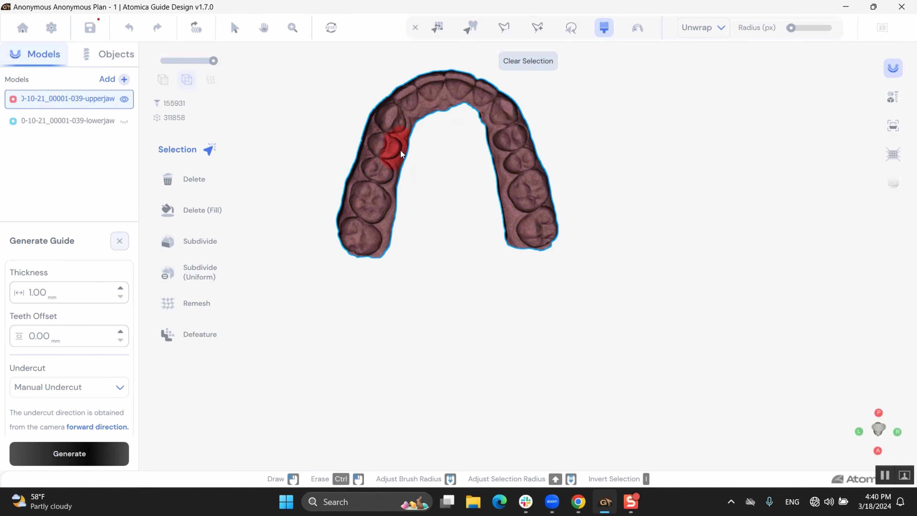
pyautogui.scroll(4, 403, 178)
pyautogui.scroll(-2, 534, 297)
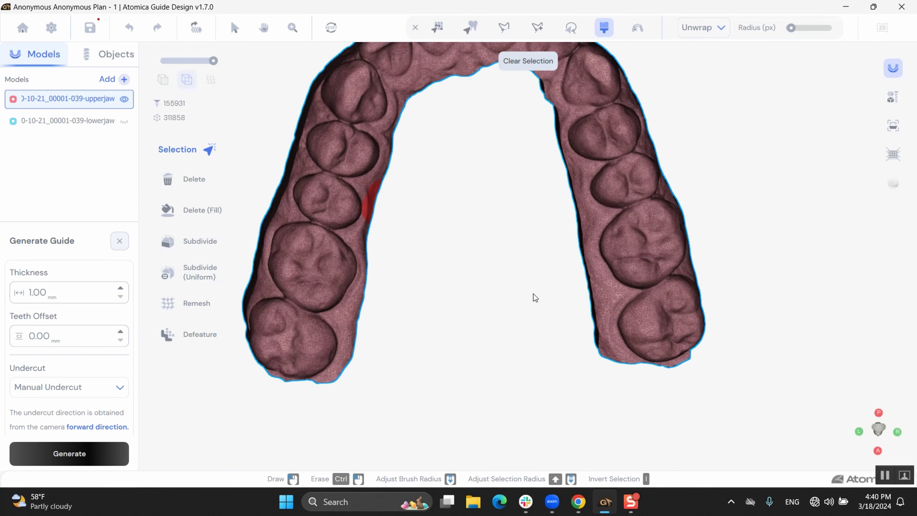
pyautogui.click(637, 28)
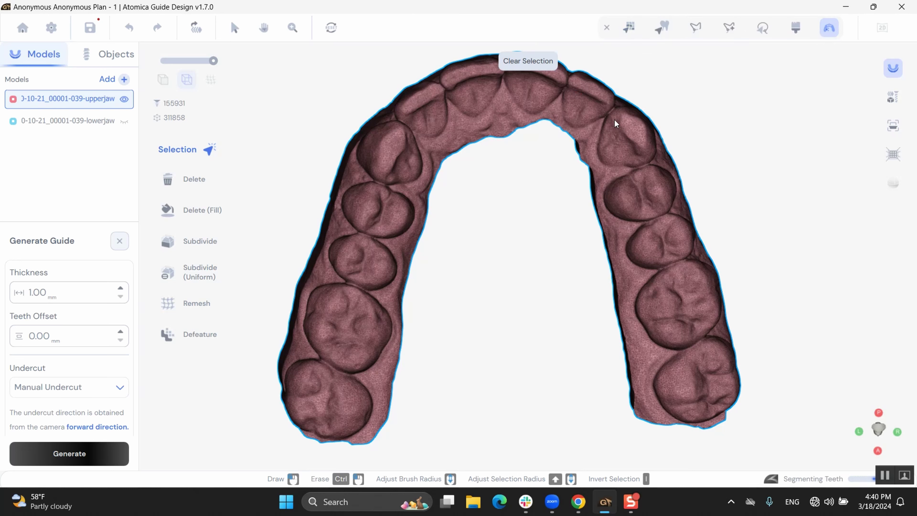
pyautogui.click(371, 239)
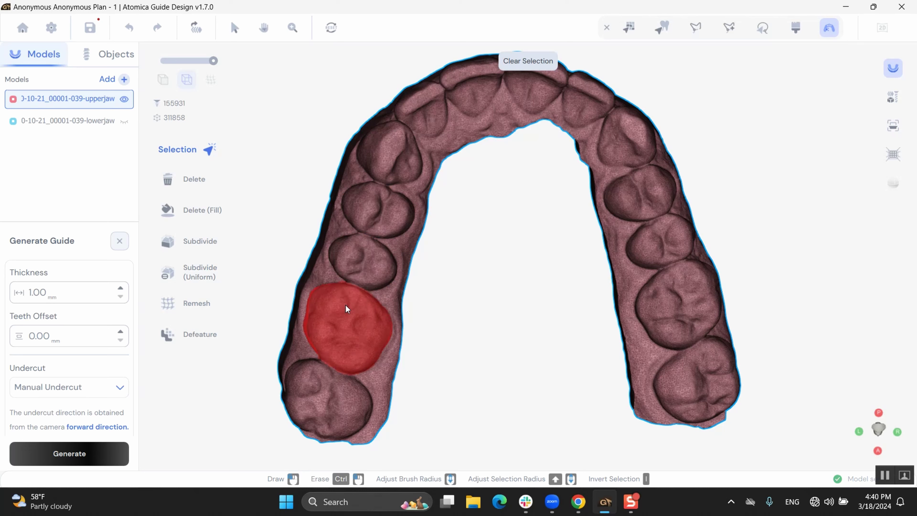
pyautogui.click(345, 308)
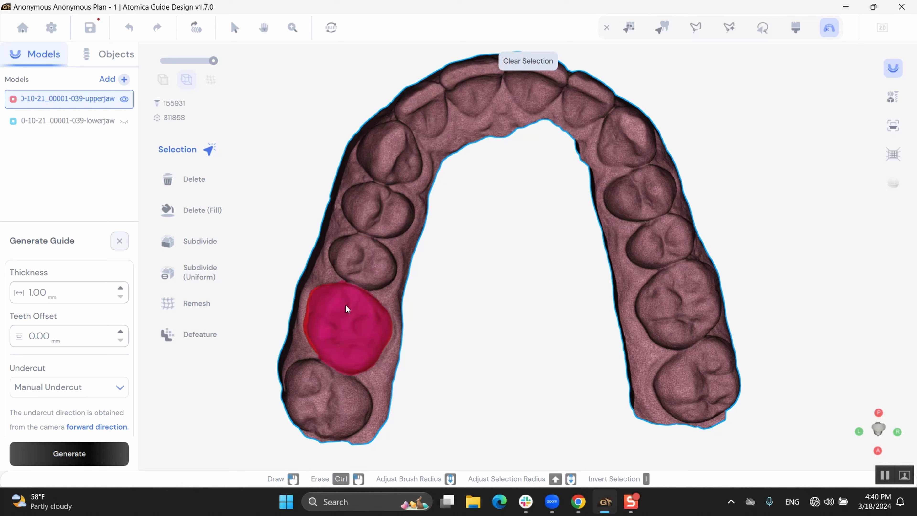
pyautogui.click(694, 306)
# - Generate the guide over the selected teeth with 1.50 mm thickness, 0.20 mm teeth offset and no undercut
pyautogui.moveTo(458, 231)
pyautogui.mouseDown(button='right')
pyautogui.moveTo(468, 293)
pyautogui.moveTo(424, 311)
pyautogui.moveTo(369, 314)
pyautogui.moveTo(566, 301)
pyautogui.moveTo(468, 316)
pyautogui.moveTo(461, 196)
pyautogui.moveTo(459, 207)
pyautogui.moveTo(469, 205)
pyautogui.mouseUp(button='right')
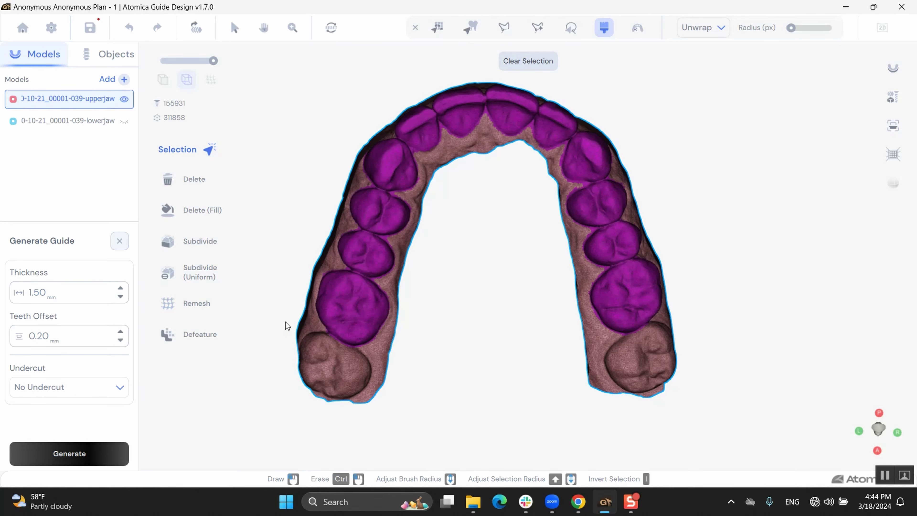
pyautogui.moveTo(275, 367)
pyautogui.mouseDown(button='right')
pyautogui.moveTo(290, 415)
pyautogui.moveTo(283, 363)
pyautogui.moveTo(283, 378)
pyautogui.mouseUp(button='right')
pyautogui.click(38, 451)
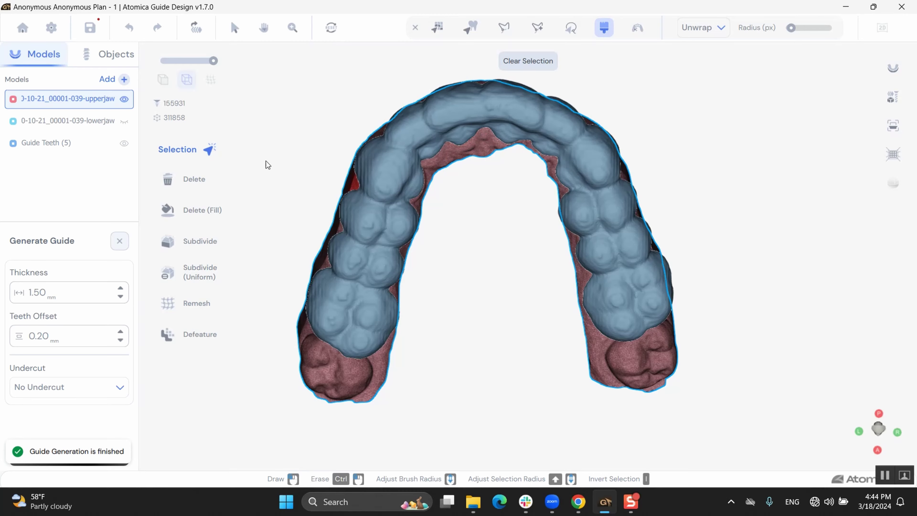
# - Hide the upper jaw model and select the generated guide, checking its inner and outer surfaces
pyautogui.click(124, 99)
pyautogui.moveTo(430, 279); pyautogui.dragTo(592, 270, button='right')
pyautogui.click(80, 144)
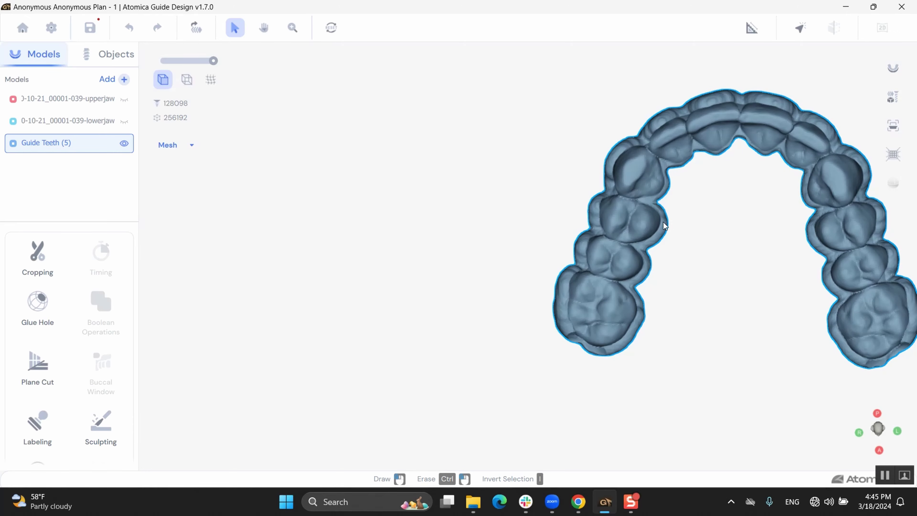
pyautogui.moveTo(462, 227); pyautogui.dragTo(326, 201, button='right')
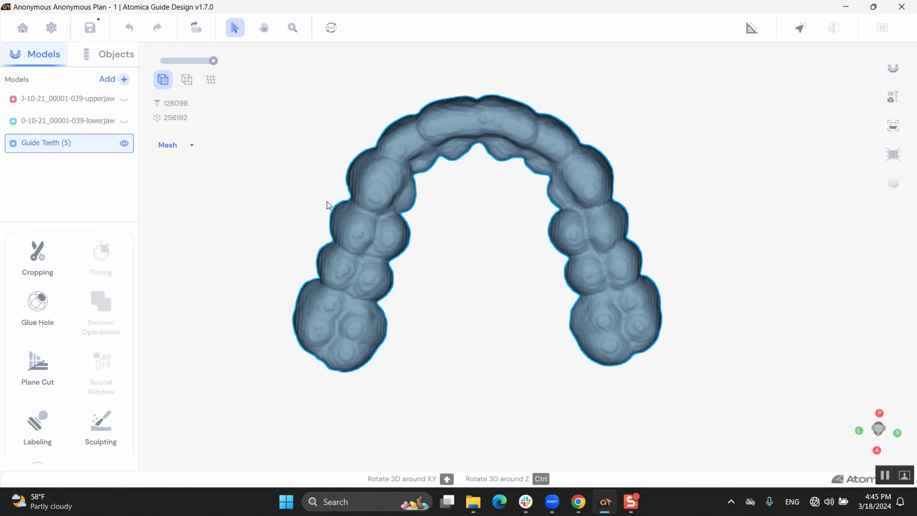
# - Smoothen the guide mesh twice
pyautogui.click(179, 143)
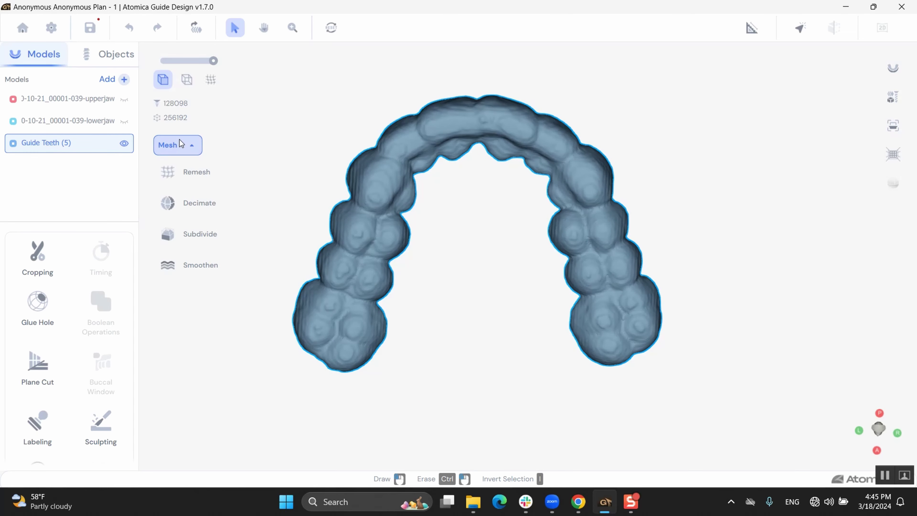
pyautogui.click(195, 259)
pyautogui.moveTo(388, 277); pyautogui.dragTo(306, 292, button='right')
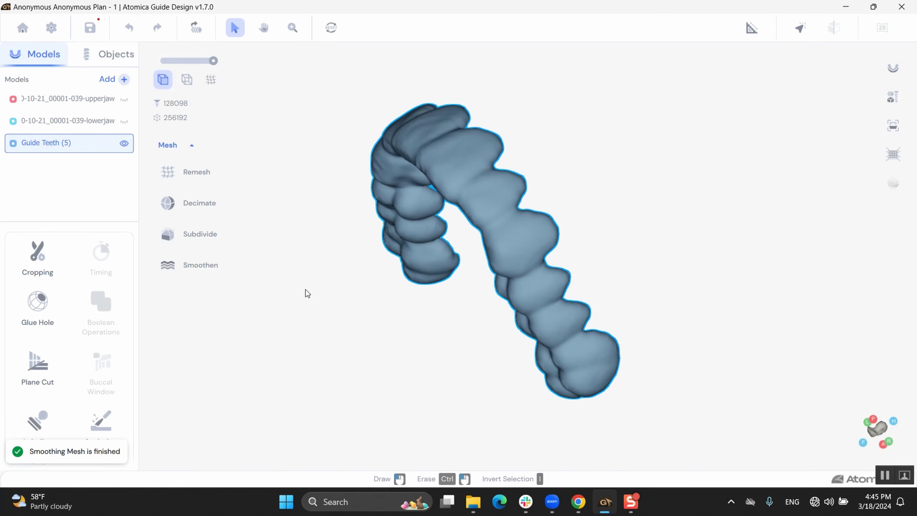
pyautogui.click(187, 267)
pyautogui.moveTo(378, 275)
pyautogui.mouseDown(button='right')
pyautogui.moveTo(395, 269)
pyautogui.moveTo(445, 213)
pyautogui.moveTo(458, 224)
pyautogui.moveTo(449, 239)
pyautogui.moveTo(462, 218)
pyautogui.moveTo(450, 234)
pyautogui.moveTo(463, 274)
pyautogui.moveTo(553, 291)
pyautogui.moveTo(476, 283)
pyautogui.moveTo(459, 179)
pyautogui.moveTo(465, 221)
pyautogui.moveTo(456, 254)
pyautogui.moveTo(366, 337)
pyautogui.moveTo(306, 365)
pyautogui.moveTo(337, 351)
pyautogui.moveTo(379, 257)
pyautogui.moveTo(384, 184)
pyautogui.moveTo(419, 251)
pyautogui.moveTo(434, 224)
pyautogui.moveTo(398, 284)
pyautogui.moveTo(449, 254)
pyautogui.moveTo(422, 268)
pyautogui.moveTo(446, 247)
pyautogui.moveTo(432, 170)
pyautogui.mouseUp(button='right')
# - Trim the rear end of one side of the guide with a polygonal lasso crop, filling the cut
pyautogui.click(28, 264)
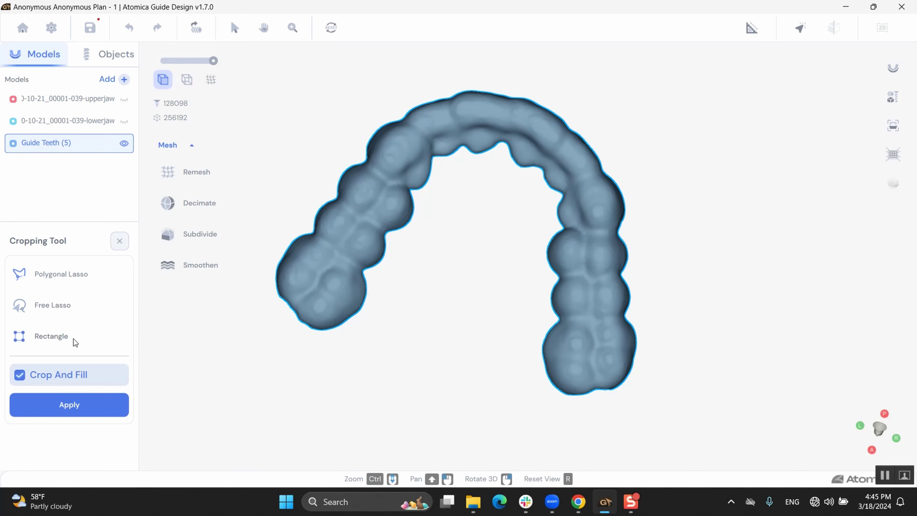
pyautogui.moveTo(288, 271); pyautogui.dragTo(296, 358, button='right')
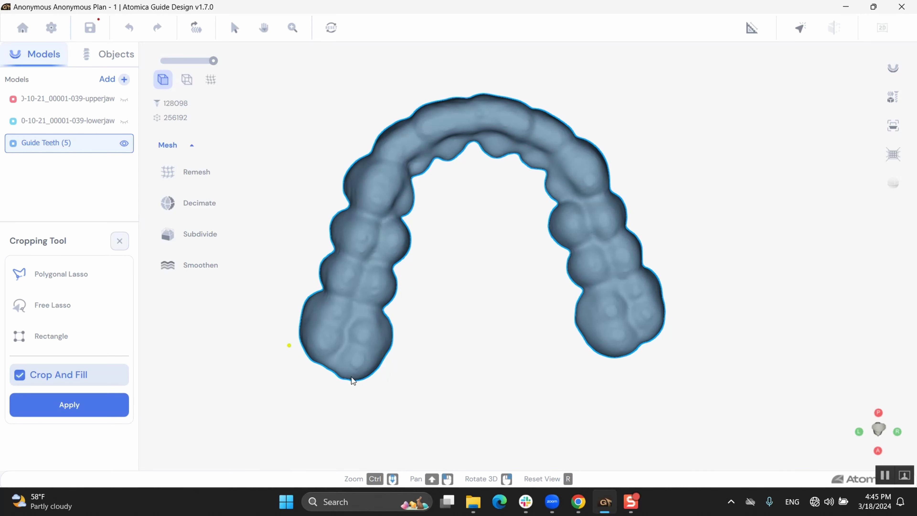
pyautogui.click(401, 383)
pyautogui.click(347, 424)
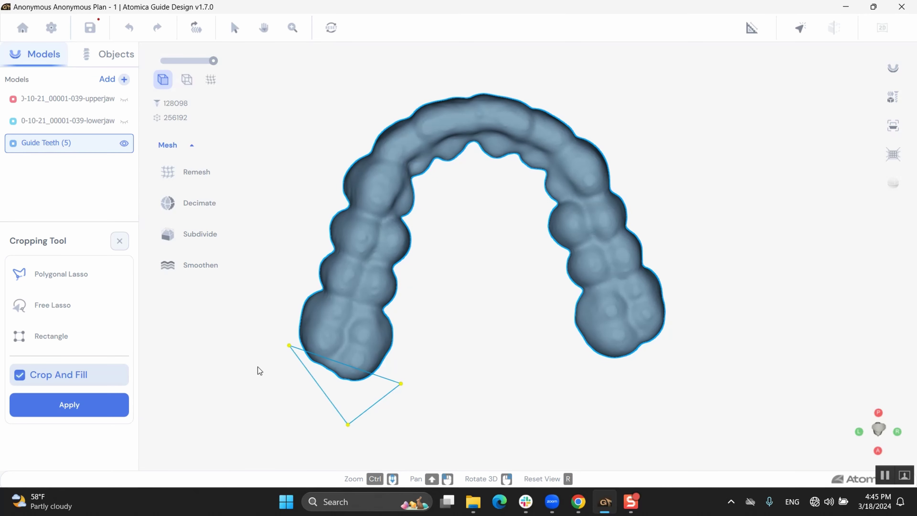
pyautogui.click(256, 366)
pyautogui.click(69, 401)
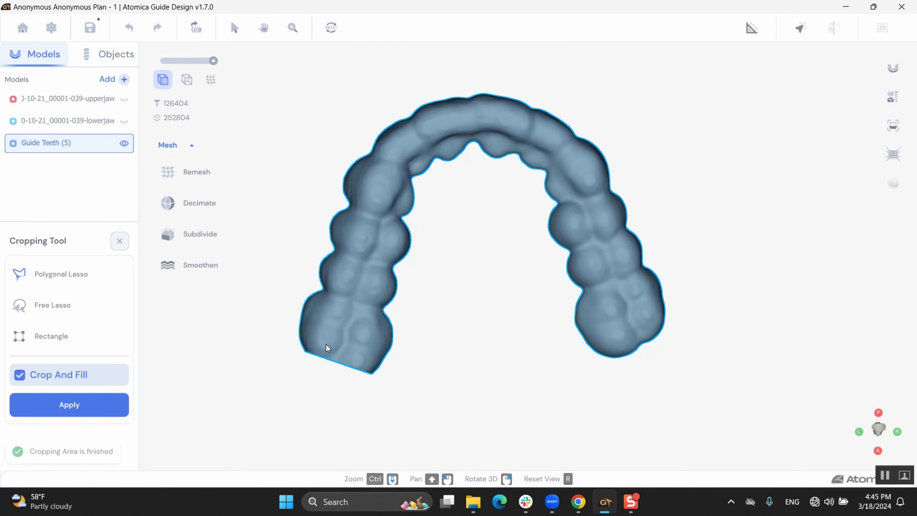
# - Trim the rear end of the guide's opposite side with a four-point lasso crop and fill, then close the Cropping tool
pyautogui.moveTo(326, 343); pyautogui.dragTo(302, 356, button='right')
pyautogui.click(519, 382)
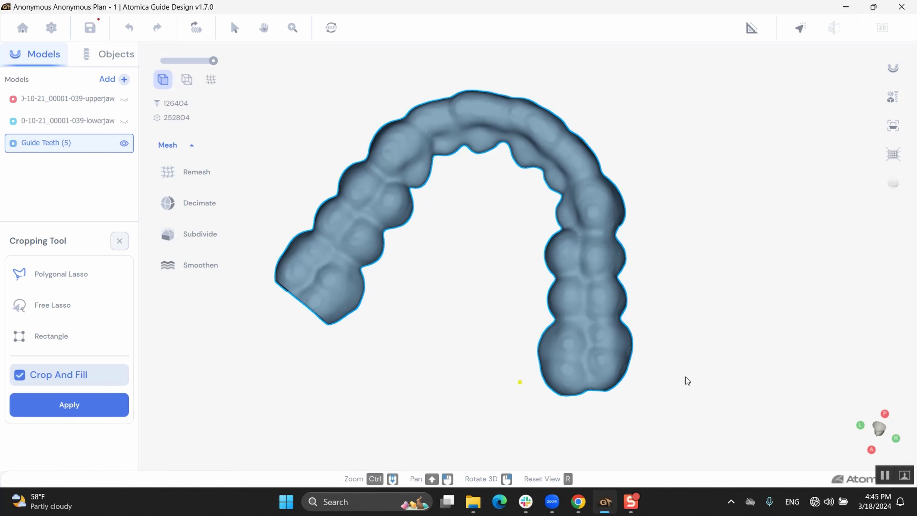
pyautogui.click(654, 376)
pyautogui.click(627, 439)
pyautogui.click(507, 434)
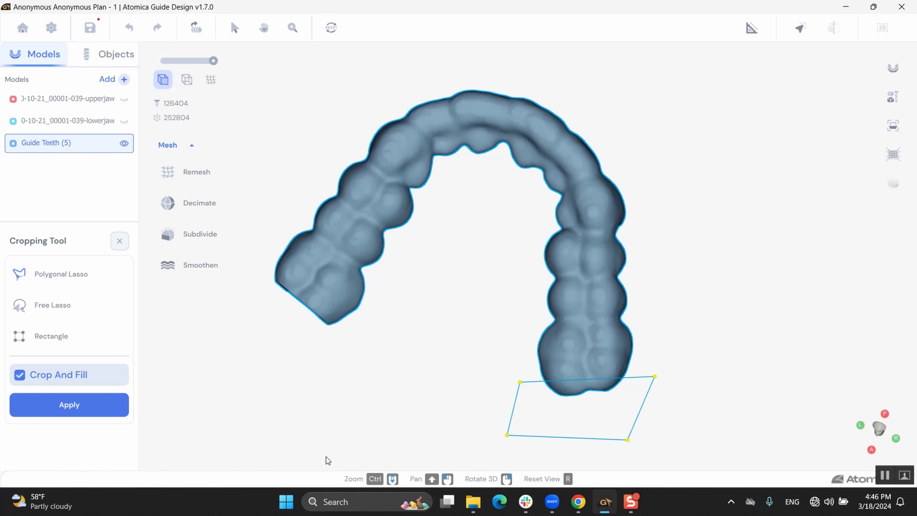
pyautogui.click(102, 412)
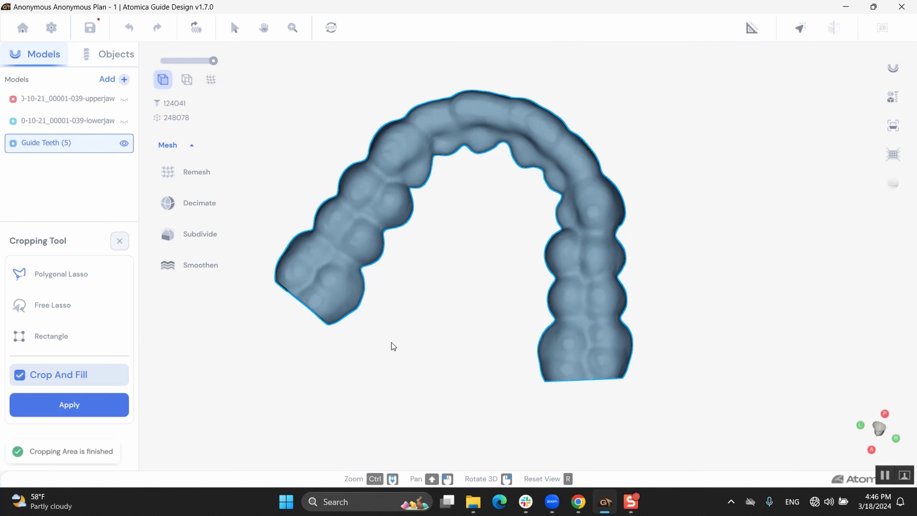
pyautogui.moveTo(391, 342); pyautogui.dragTo(267, 251, button='right')
pyautogui.click(119, 240)
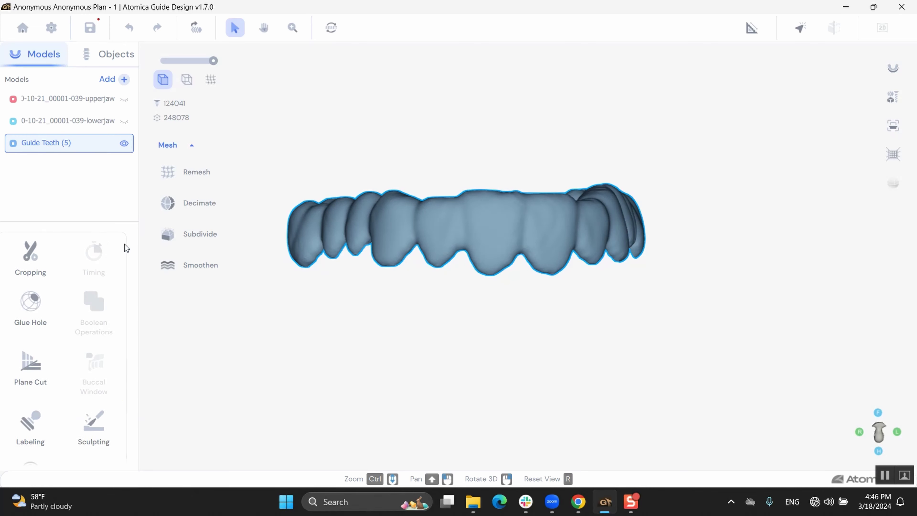
# - Add a raised "Atomica" label with 1.00 mm extrusion across the guide's front teeth, in an area about 21.9 x 5.6 mm
pyautogui.scroll(-2, 94, 391)
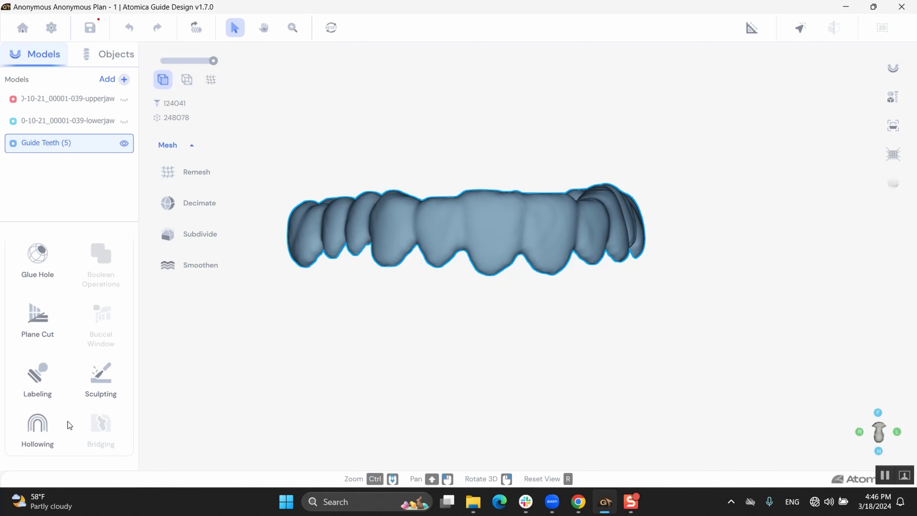
pyautogui.scroll(2, 40, 315)
pyautogui.click(45, 418)
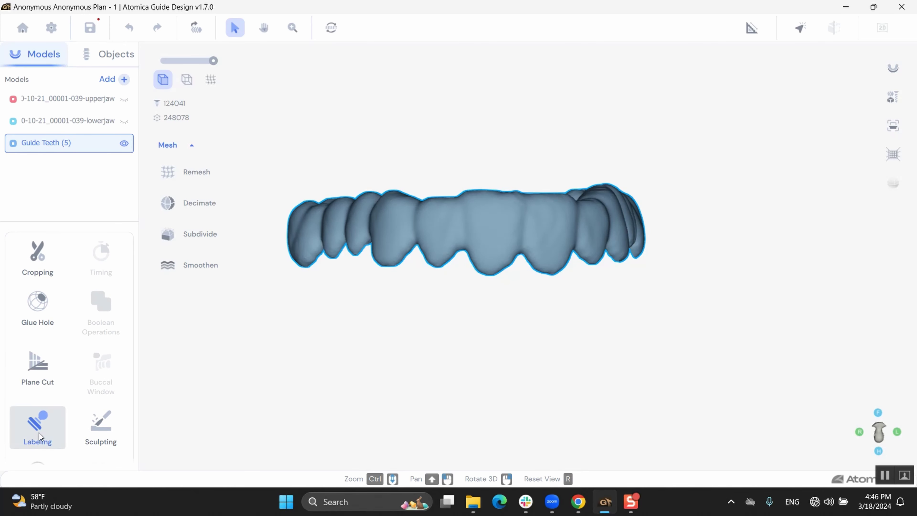
pyautogui.click(102, 274)
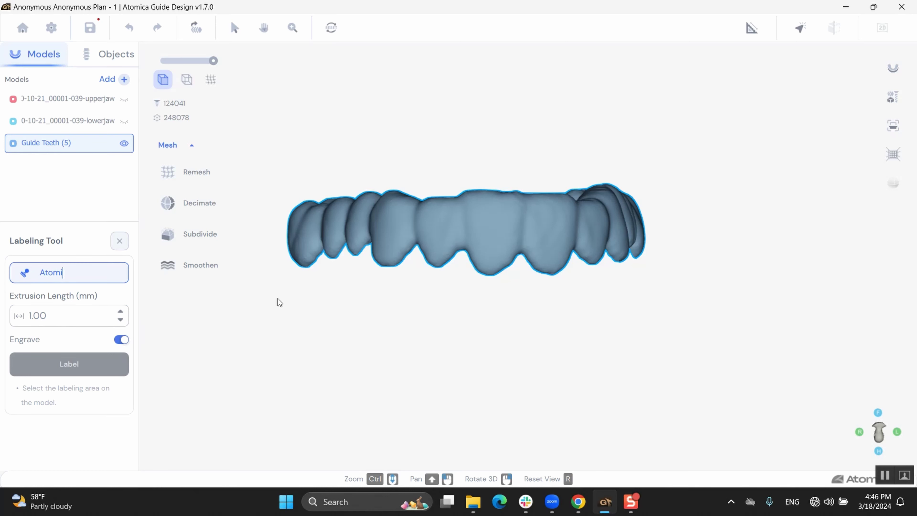
pyautogui.click(122, 339)
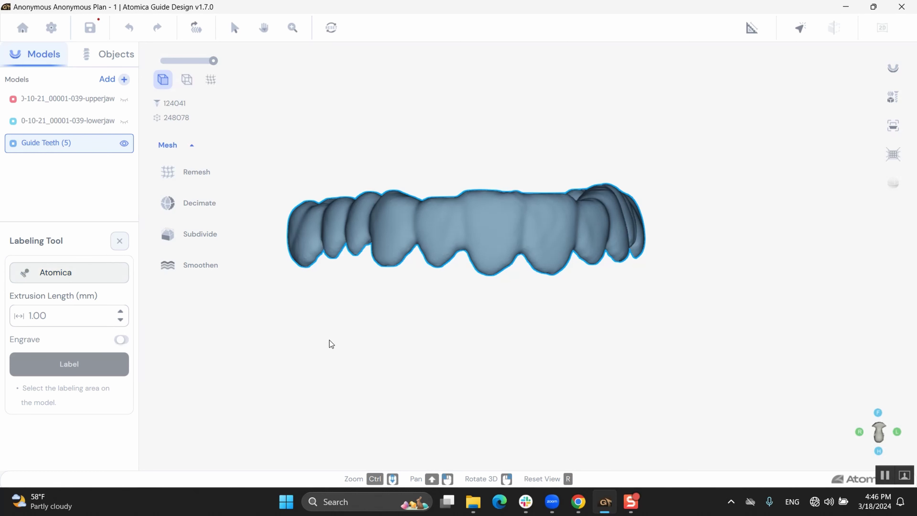
pyautogui.moveTo(476, 221)
pyautogui.mouseDown(button='right')
pyautogui.moveTo(471, 231)
pyautogui.moveTo(467, 220)
pyautogui.mouseUp(button='right')
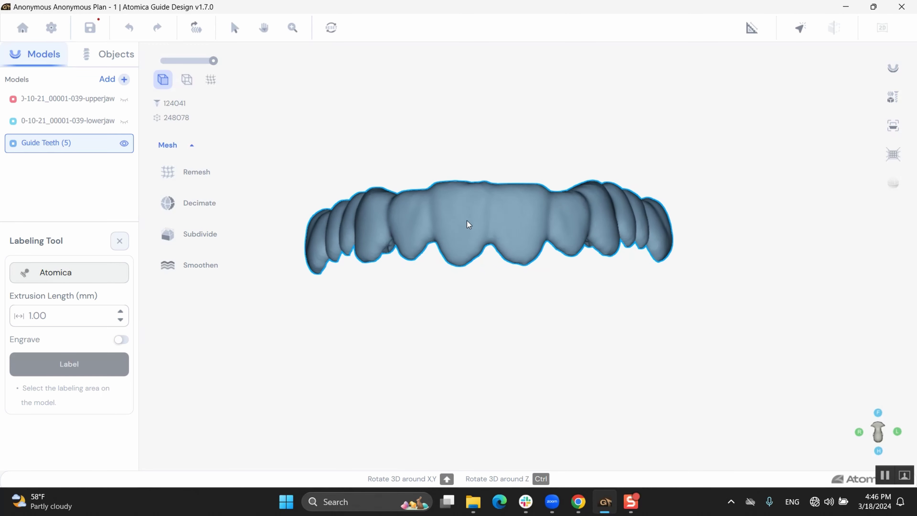
pyautogui.moveTo(420, 196); pyautogui.dragTo(556, 231)
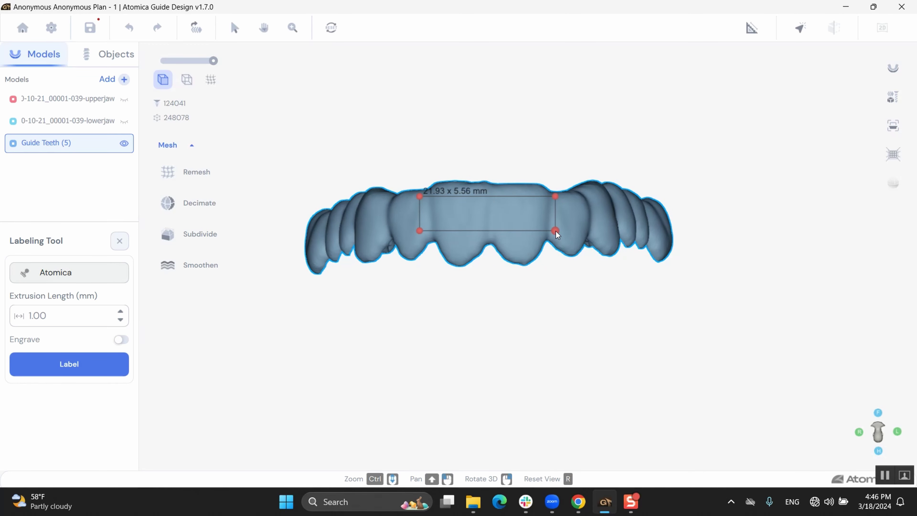
pyautogui.click(66, 360)
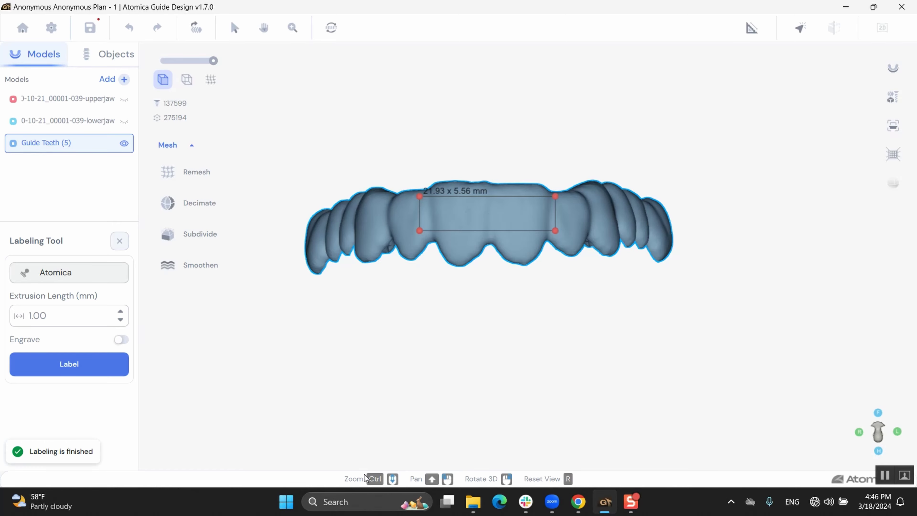
pyautogui.moveTo(480, 307); pyautogui.dragTo(485, 392)
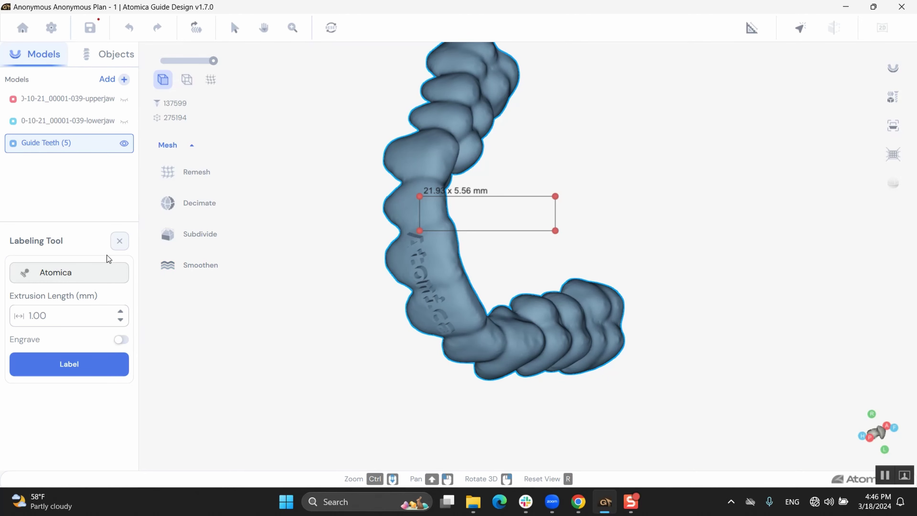
pyautogui.click(119, 241)
pyautogui.moveTo(425, 324)
pyautogui.mouseDown()
pyautogui.moveTo(461, 278)
pyautogui.moveTo(511, 289)
pyautogui.moveTo(530, 315)
pyautogui.moveTo(528, 341)
pyautogui.mouseUp()
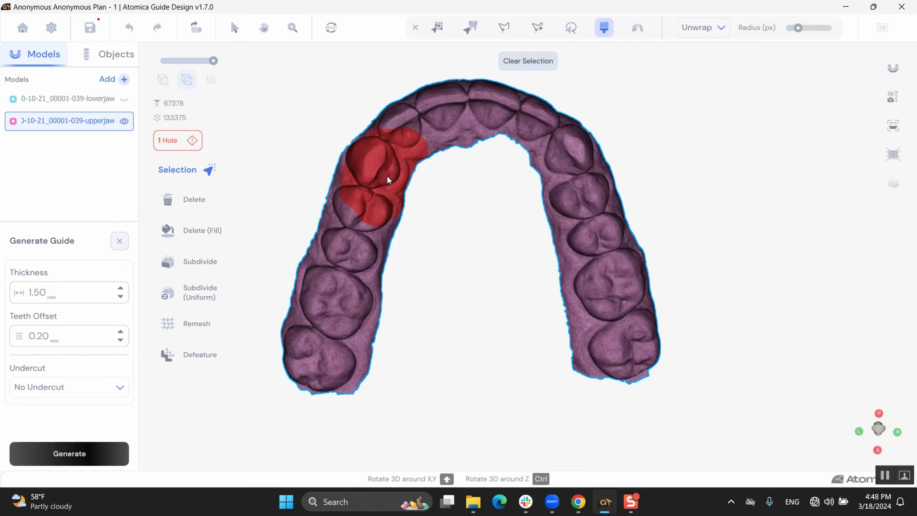
# - Brush a guide selection over the upper jaw's teeth and surrounding gum, leaving out the rearmost molars
pyautogui.moveTo(387, 177); pyautogui.dragTo(385, 166, button='right')
pyautogui.moveTo(337, 288)
pyautogui.mouseDown()
pyautogui.moveTo(311, 274)
pyautogui.moveTo(347, 276)
pyautogui.moveTo(403, 133)
pyautogui.moveTo(589, 221)
pyautogui.moveTo(603, 249)
pyautogui.mouseUp()
pyautogui.scroll(3, 352, 263)
pyautogui.moveTo(603, 249)
pyautogui.mouseDown(button='right')
pyautogui.moveTo(493, 239)
pyautogui.moveTo(350, 255)
pyautogui.moveTo(421, 332)
pyautogui.moveTo(296, 385)
pyautogui.moveTo(308, 339)
pyautogui.mouseUp(button='right')
pyautogui.moveTo(372, 271)
pyautogui.mouseDown(button='right')
pyautogui.moveTo(521, 276)
pyautogui.moveTo(513, 291)
pyautogui.moveTo(442, 205)
pyautogui.moveTo(340, 465)
pyautogui.moveTo(354, 291)
pyautogui.moveTo(349, 299)
pyautogui.moveTo(380, 288)
pyautogui.moveTo(364, 318)
pyautogui.mouseUp(button='right')
pyautogui.scroll(-3, 470, 291)
pyautogui.scroll(5, 481, 293)
pyautogui.scroll(-2, 464, 290)
# - Generate the guide from the brushed teeth selection with Manual Undercut, using the camera's view onto the biting surfaces as undercut direction
pyautogui.click(54, 388)
pyautogui.click(38, 404)
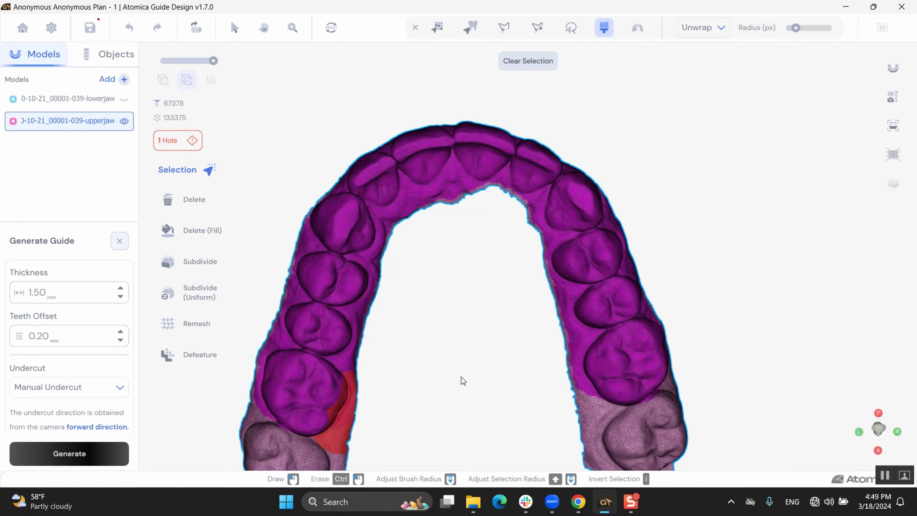
pyautogui.moveTo(463, 380); pyautogui.dragTo(481, 333, button='right')
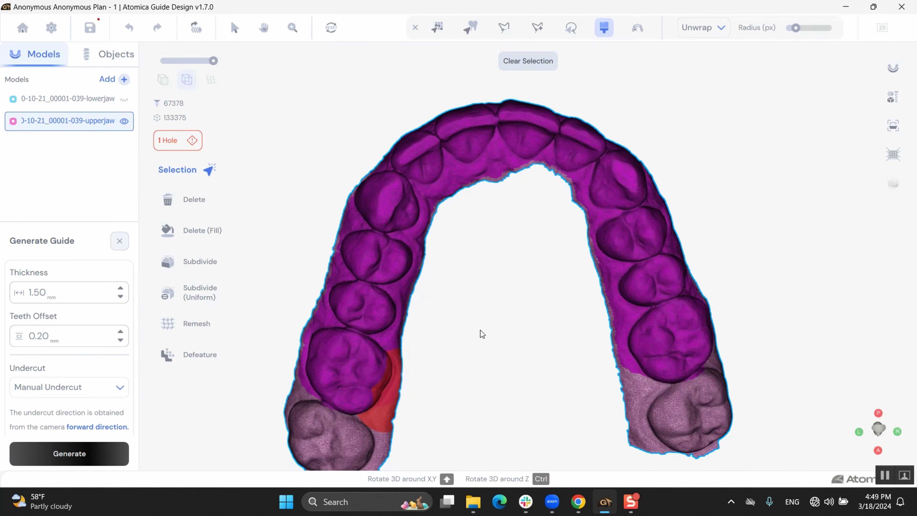
pyautogui.click(100, 426)
pyautogui.click(95, 448)
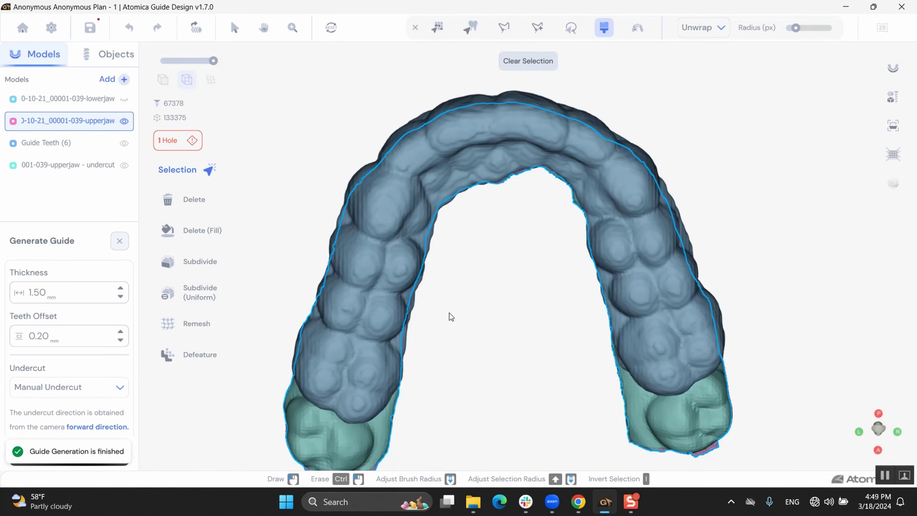
# - Examine the generated guide and the undercut jaw model from several angles, hiding the guide temporarily and showing it again
pyautogui.moveTo(449, 312); pyautogui.dragTo(395, 463, button='right')
pyautogui.moveTo(446, 465)
pyautogui.mouseDown(button='right')
pyautogui.moveTo(419, 473)
pyautogui.moveTo(438, 480)
pyautogui.moveTo(424, 477)
pyautogui.mouseUp(button='right')
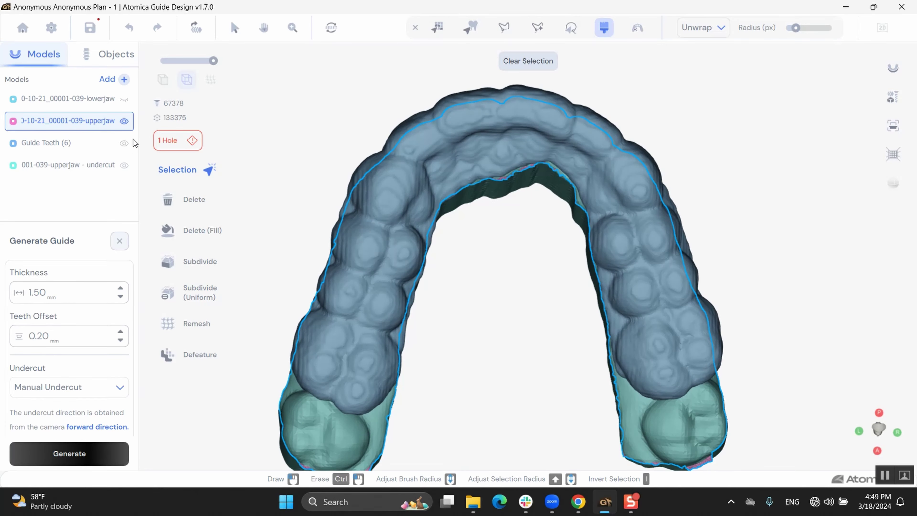
pyautogui.click(124, 143)
pyautogui.moveTo(388, 259); pyautogui.dragTo(291, 269, button='right')
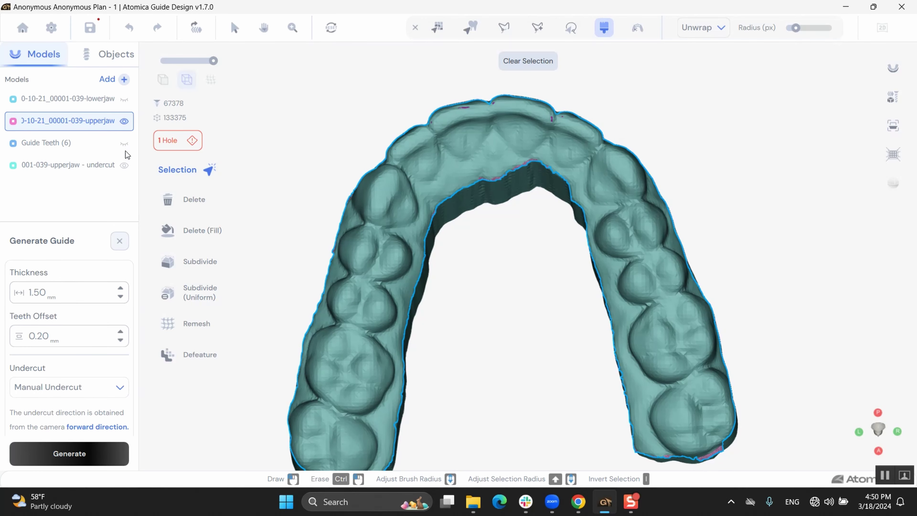
pyautogui.click(124, 145)
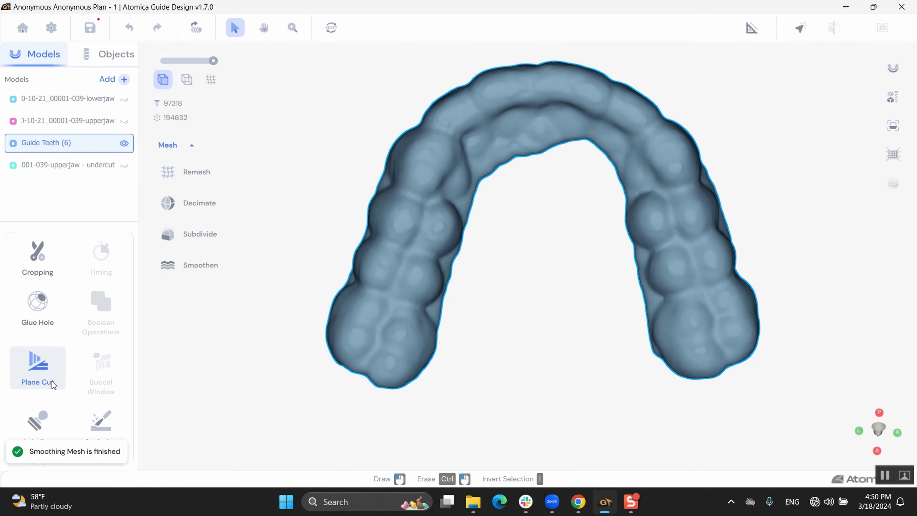
# - Sculpt the guide in Smooth mode with a slightly enlarged brush, smoothing the rear molar area of one side
pyautogui.scroll(-1, 107, 384)
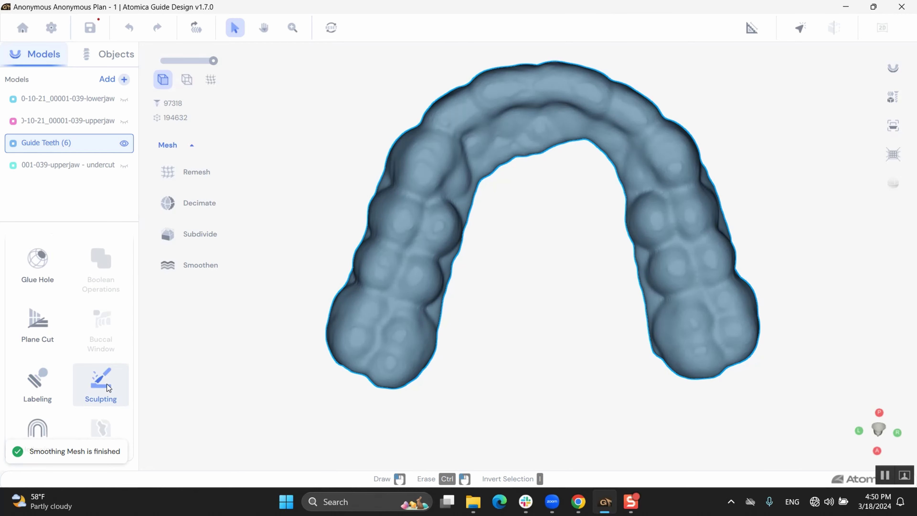
pyautogui.click(106, 384)
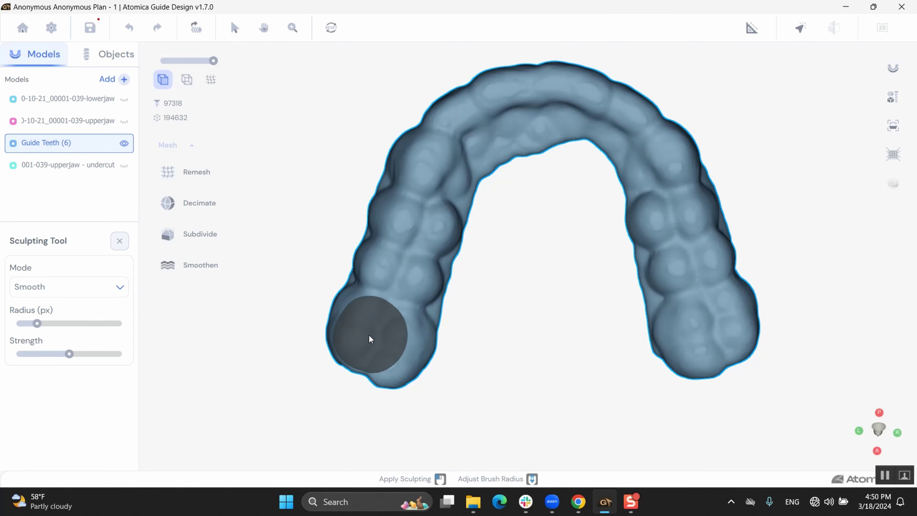
pyautogui.scroll(4, 369, 335)
pyautogui.keyDown('ctrl'); pyautogui.scroll(4, 377, 336); pyautogui.keyUp('ctrl')
pyautogui.moveTo(326, 360); pyautogui.dragTo(425, 372, button='middle')
pyautogui.moveTo(383, 362)
pyautogui.mouseDown()
pyautogui.moveTo(456, 395)
pyautogui.moveTo(357, 236)
pyautogui.moveTo(469, 127)
pyautogui.moveTo(491, 233)
pyautogui.moveTo(460, 202)
pyautogui.moveTo(427, 313)
pyautogui.moveTo(414, 178)
pyautogui.moveTo(431, 222)
pyautogui.moveTo(461, 258)
pyautogui.mouseUp()
# - Smooth the same side of the guide further with sculpting strokes over the canine and premolar area and along its outer surface
pyautogui.moveTo(433, 307); pyautogui.dragTo(418, 212, button='right')
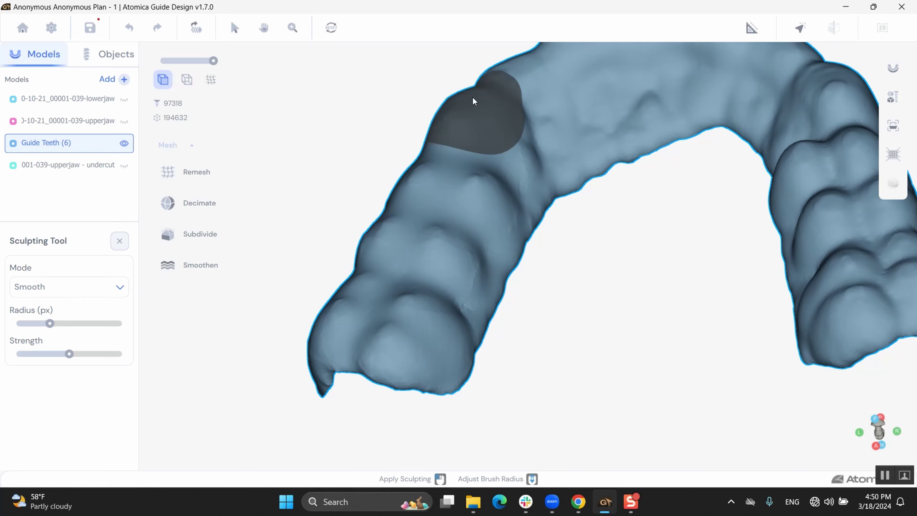
pyautogui.moveTo(538, 84)
pyautogui.mouseDown()
pyautogui.moveTo(464, 237)
pyautogui.moveTo(491, 170)
pyautogui.mouseUp()
pyautogui.moveTo(492, 137)
pyautogui.mouseDown(button='right')
pyautogui.moveTo(500, 229)
pyautogui.moveTo(583, 197)
pyautogui.mouseUp(button='right')
pyautogui.moveTo(509, 156)
pyautogui.mouseDown()
pyautogui.moveTo(516, 85)
pyautogui.moveTo(506, 260)
pyautogui.mouseUp()
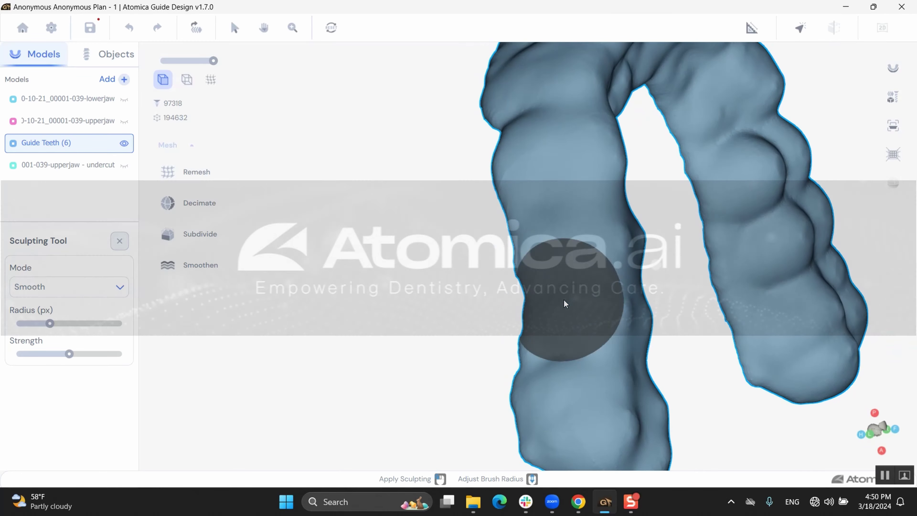
pyautogui.moveTo(564, 299)
pyautogui.mouseDown()
pyautogui.moveTo(570, 82)
pyautogui.moveTo(595, 360)
pyautogui.mouseUp()
pyautogui.moveTo(434, 239)
pyautogui.mouseDown(button='right')
pyautogui.moveTo(495, 306)
pyautogui.moveTo(505, 294)
pyautogui.mouseUp(button='right')
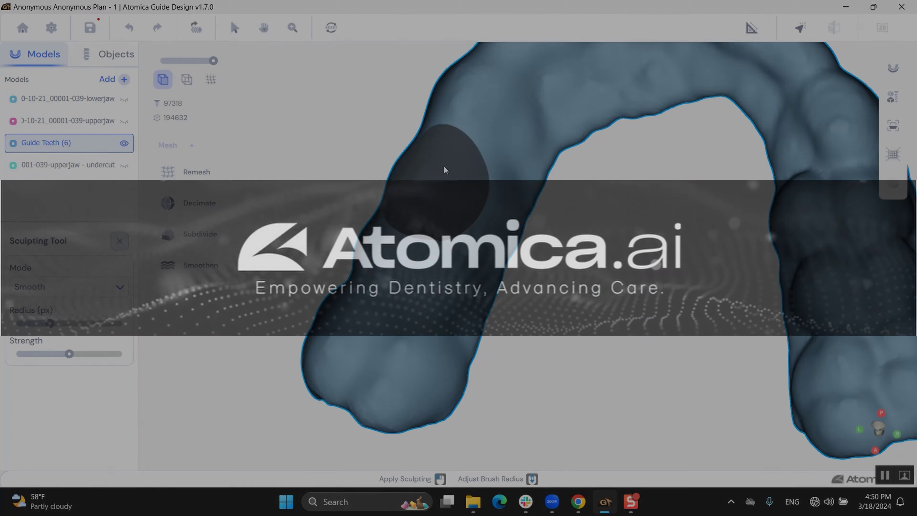